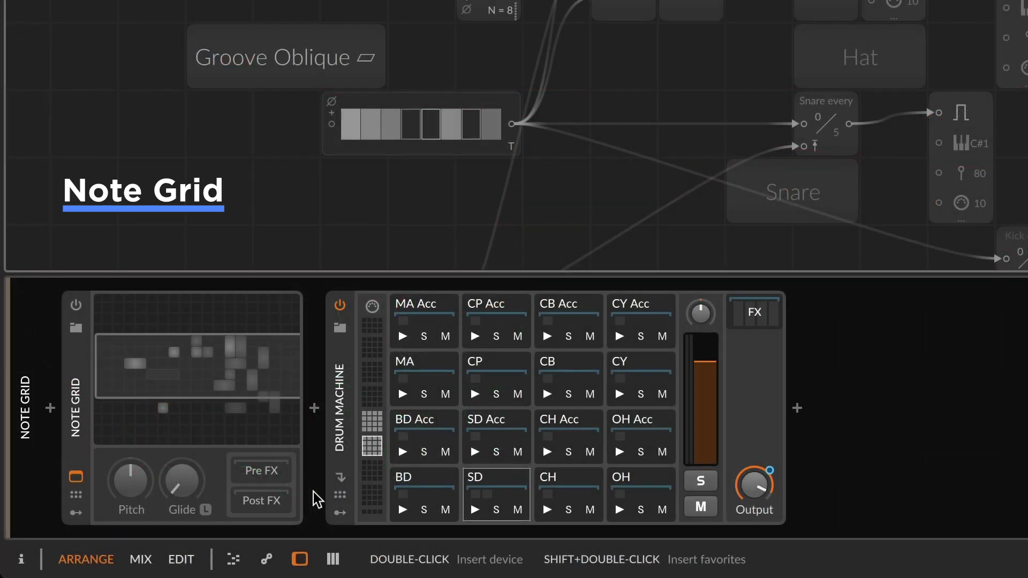
Switch the Note Grid device on.
click(73, 309)
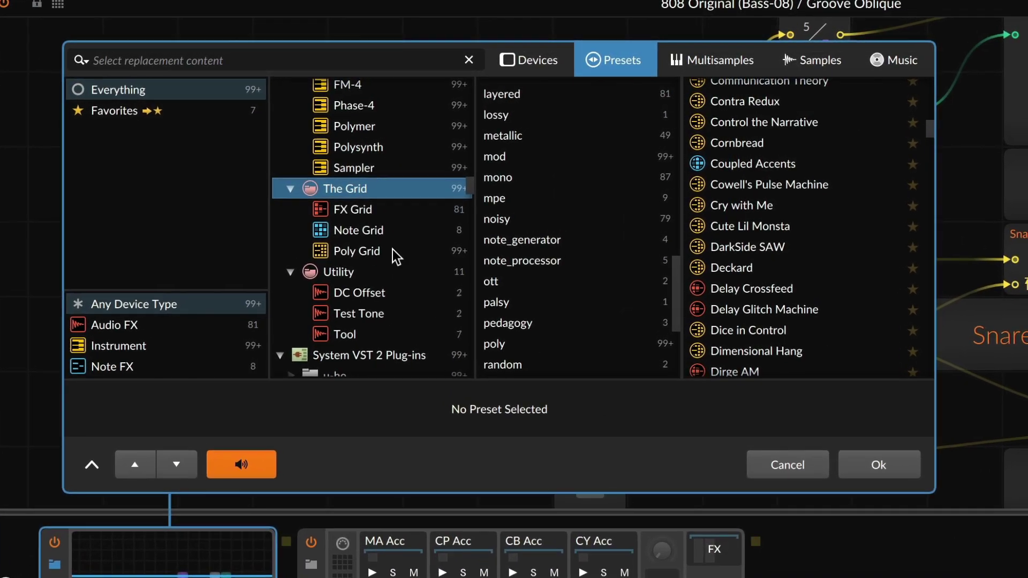
Filter the preset browser down to the eight Note Grid presets.
click(392, 230)
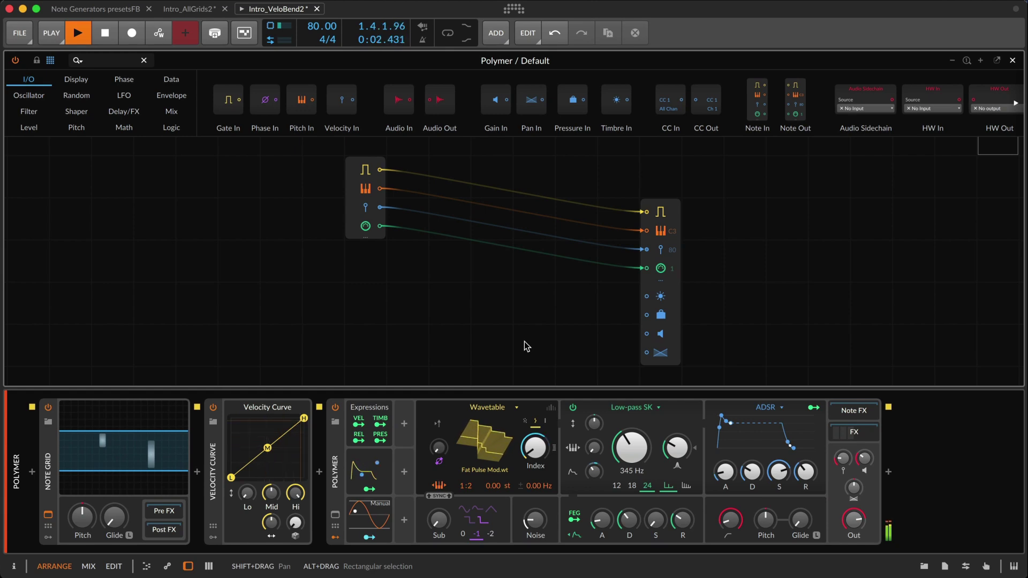
Insert a Level-category Bend module on the Note In velocity cable, steepening its curve.
click(367, 241)
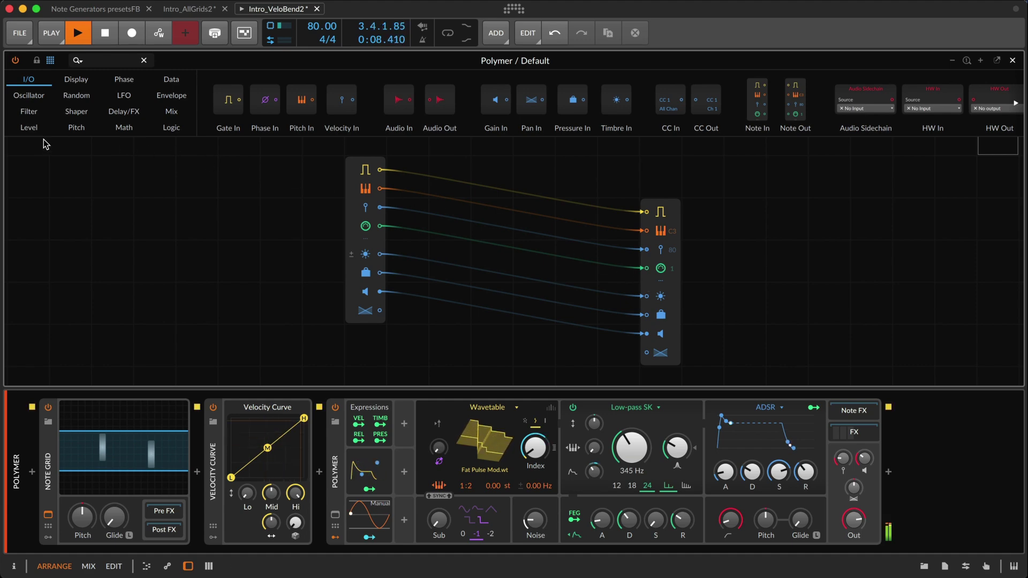
click(29, 127)
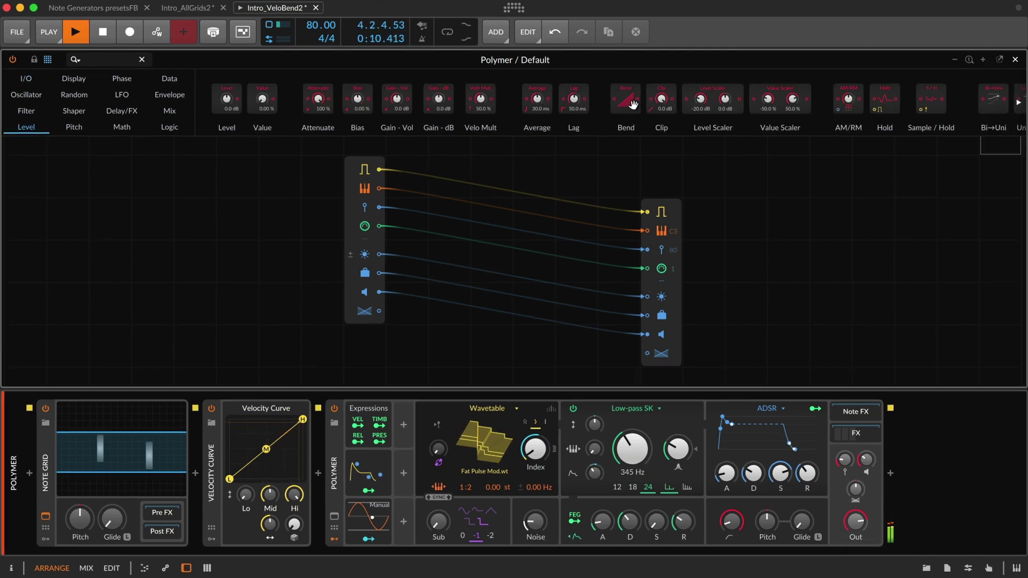
drag(634, 105, 304, 207)
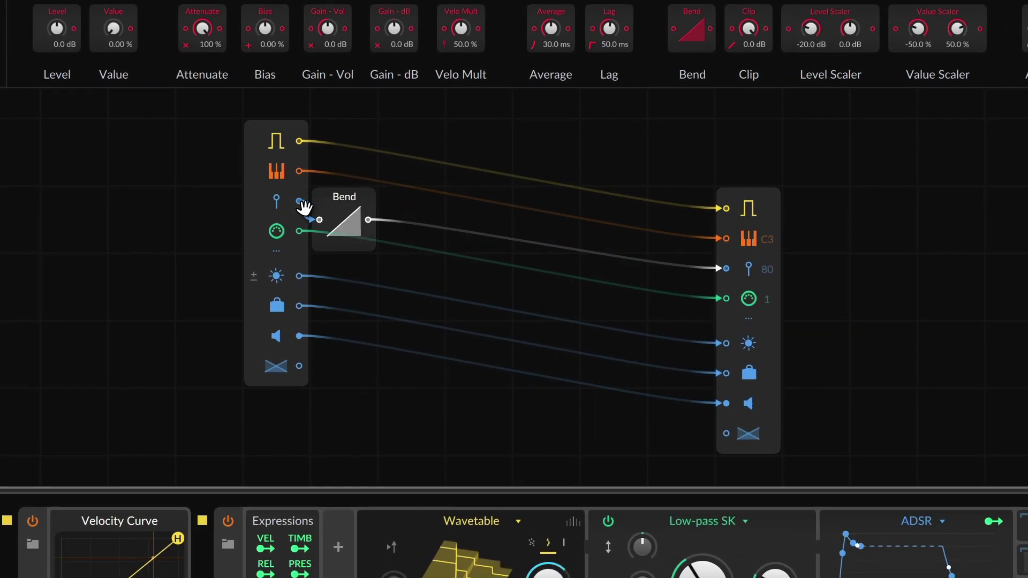
drag(342, 207, 411, 218)
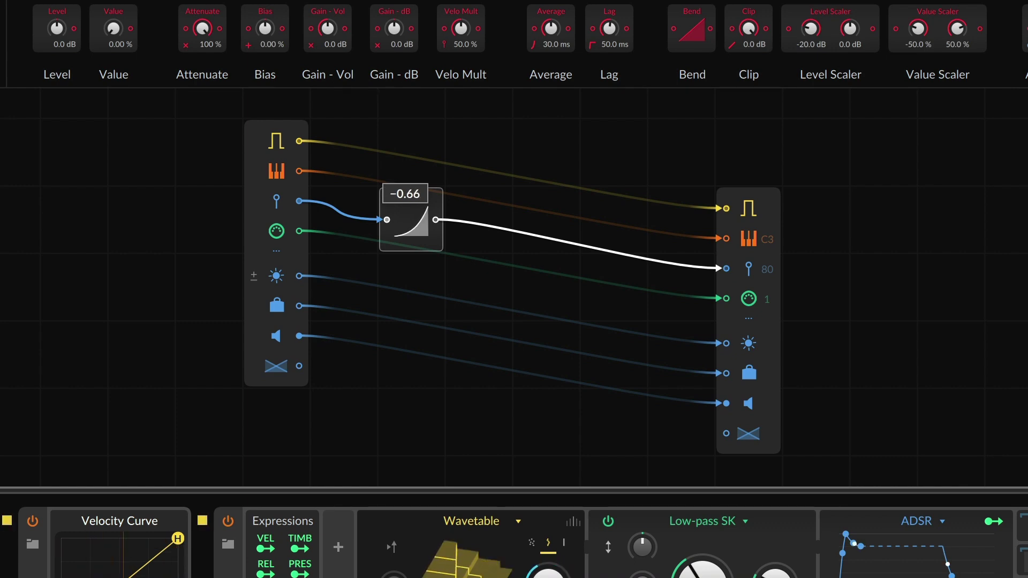
drag(416, 222, 416, 229)
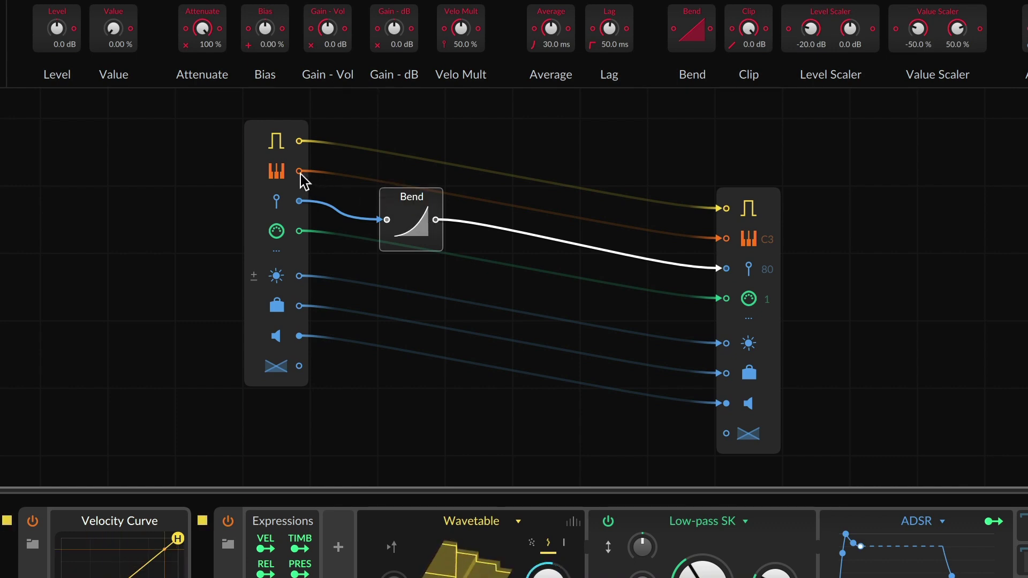
Patch pitch to Pan In and bend the velocity curve the opposite way.
drag(299, 171, 726, 434)
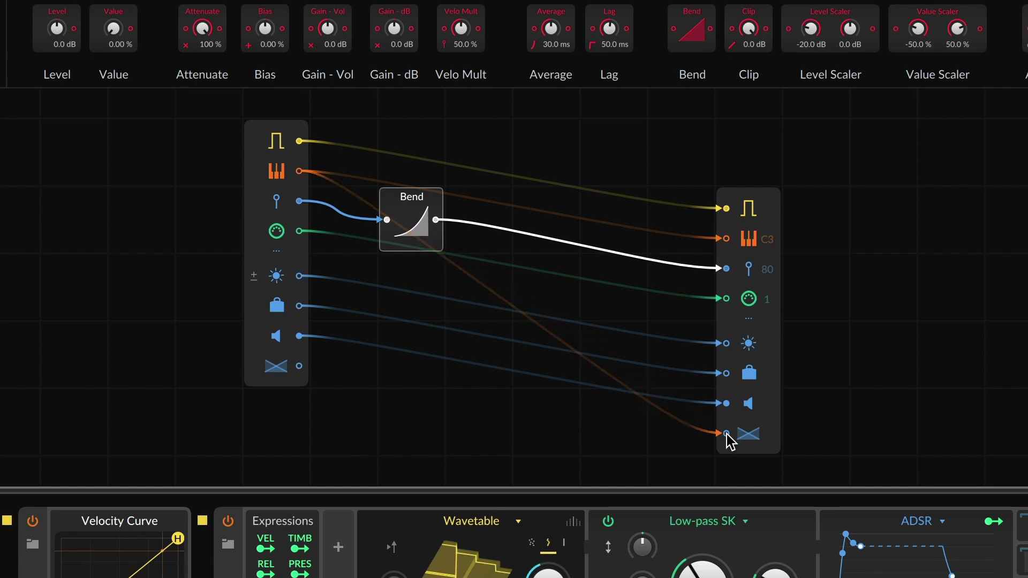
drag(419, 229, 420, 221)
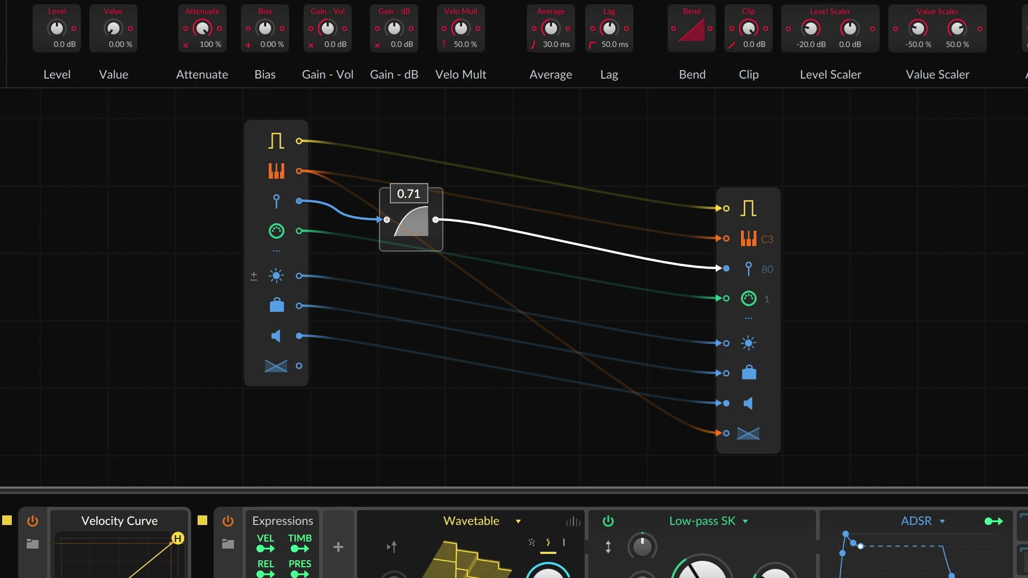
drag(422, 229, 424, 232)
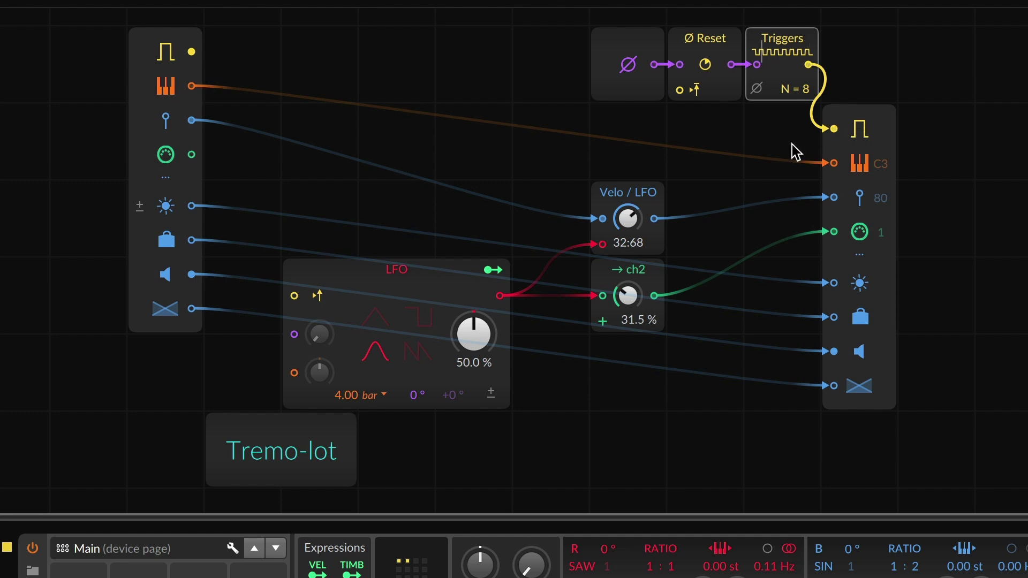
click(451, 286)
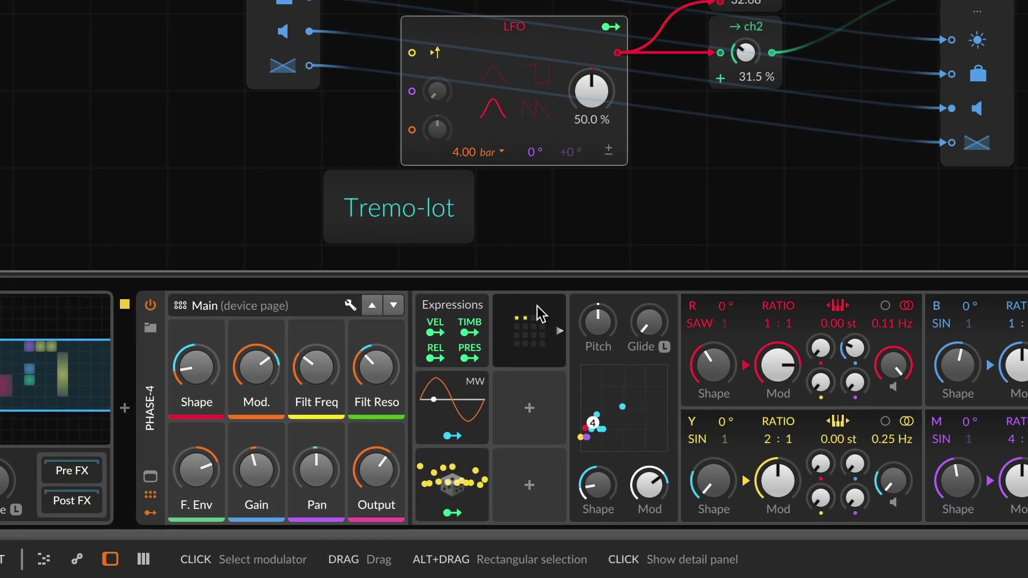
Map note channel 2 from the Channel-16 modulator to Phase-4's Filt Freq, with reduced depth.
click(535, 319)
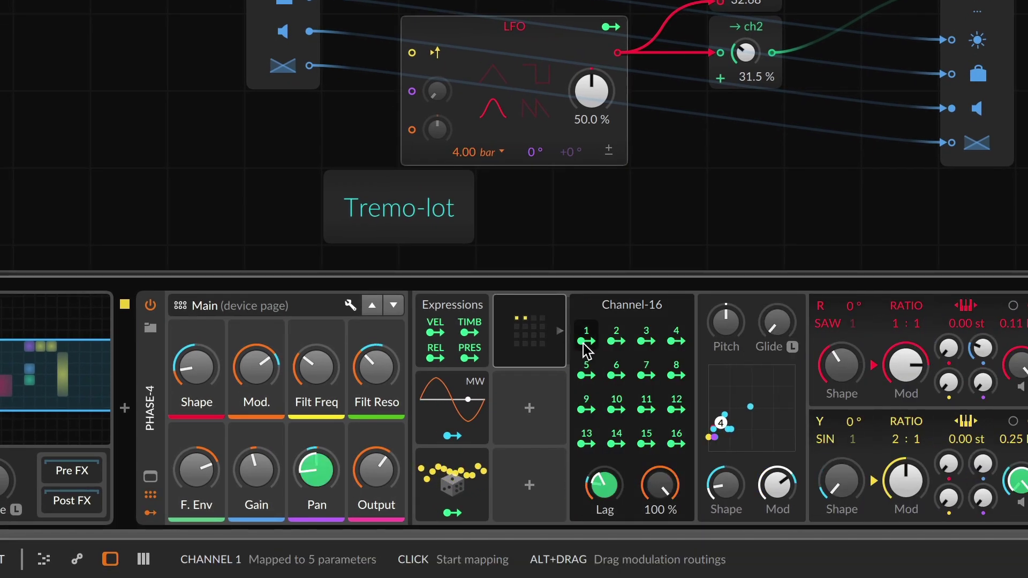
click(617, 344)
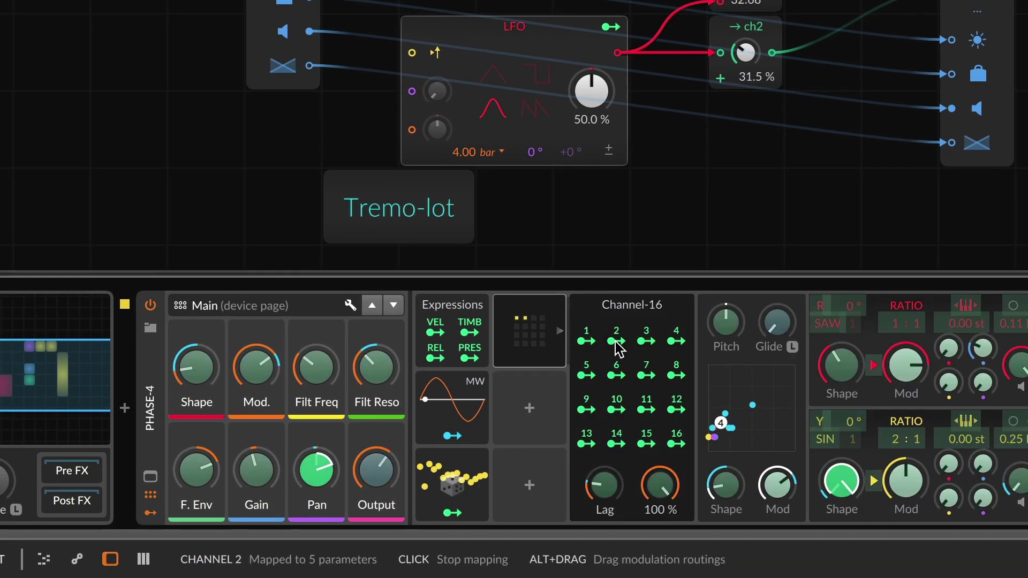
drag(315, 378, 315, 341)
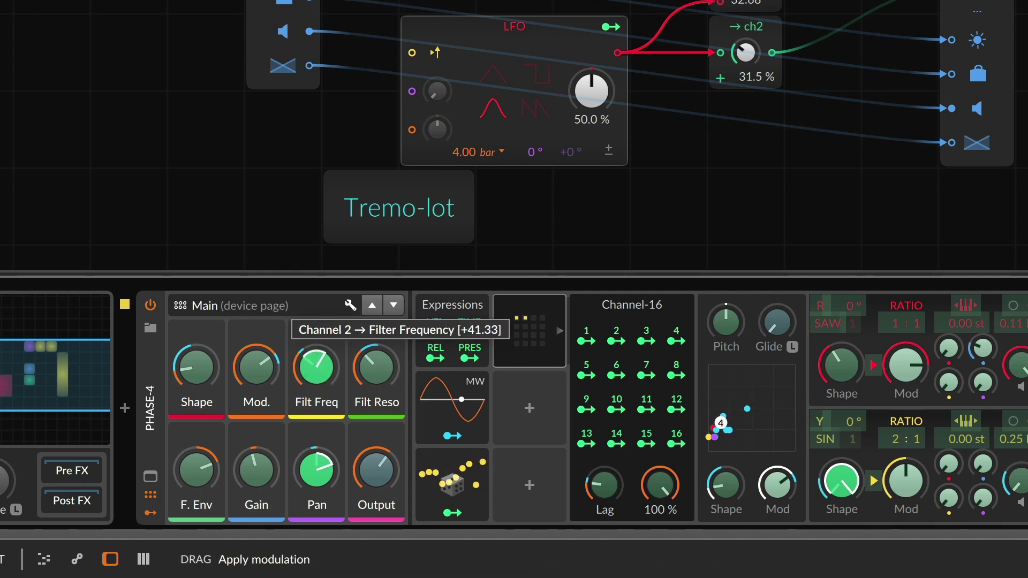
drag(315, 341, 315, 348)
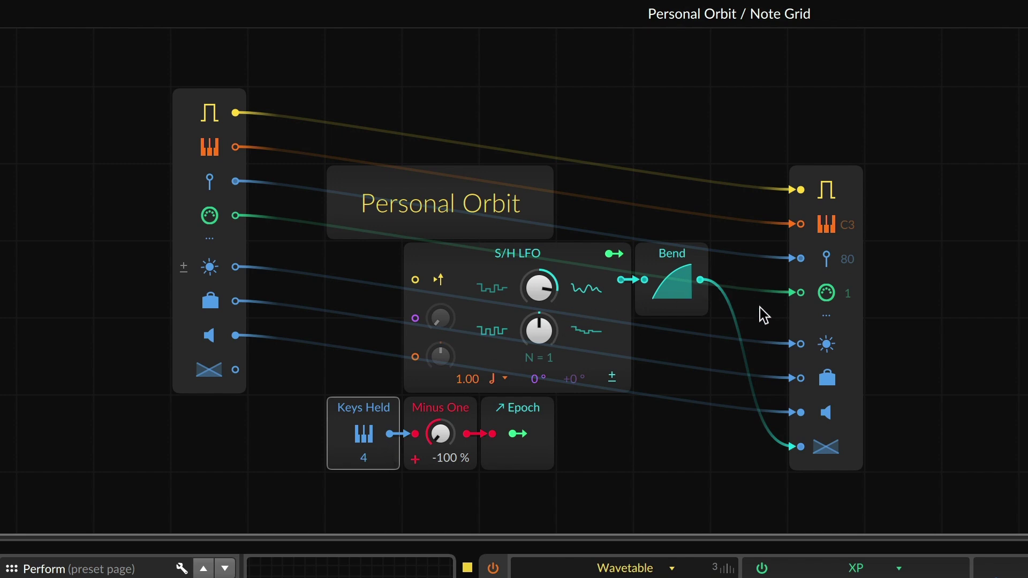
Enlarge the device panel and enable an Arpeggiator in the Note Grid's Post FX chain.
key(d)
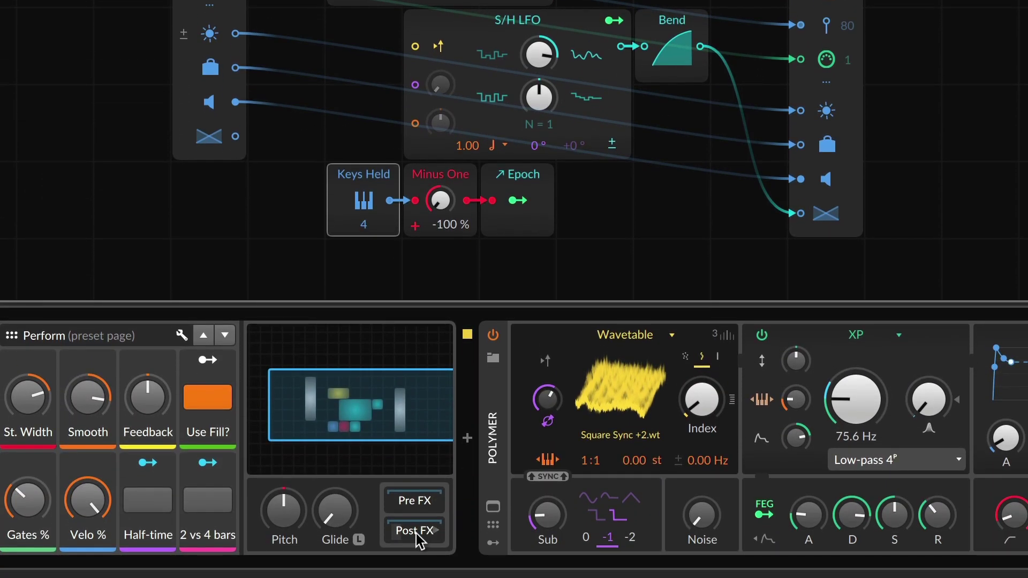
click(415, 531)
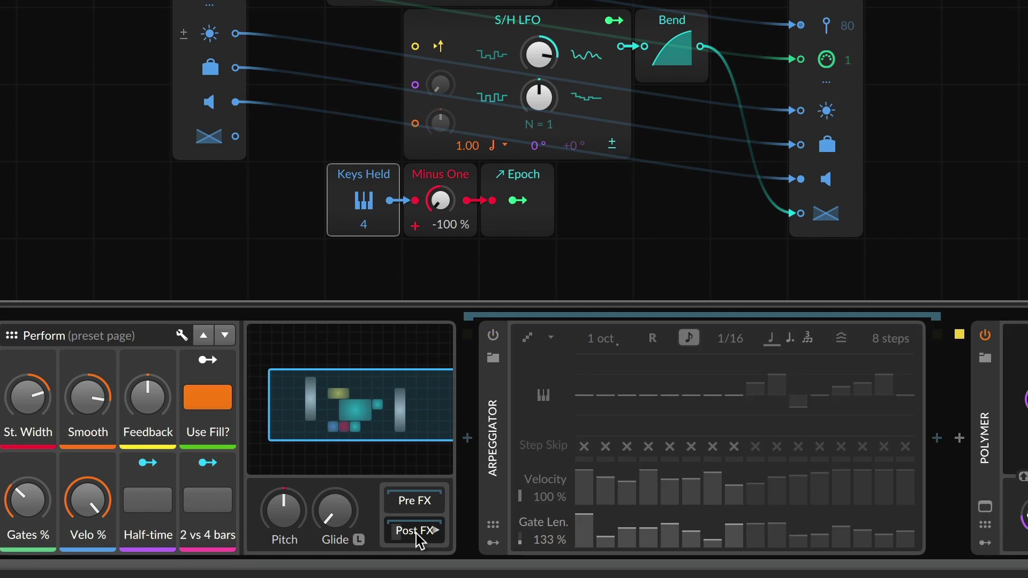
click(494, 337)
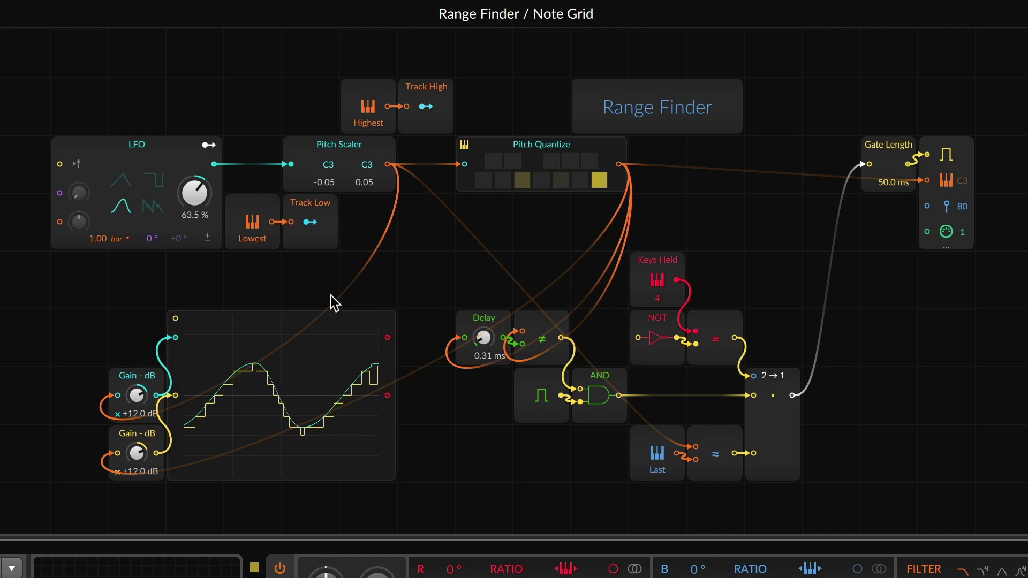
Adjust the LFO module's large knob, settling it at 75.5%.
drag(195, 193, 195, 236)
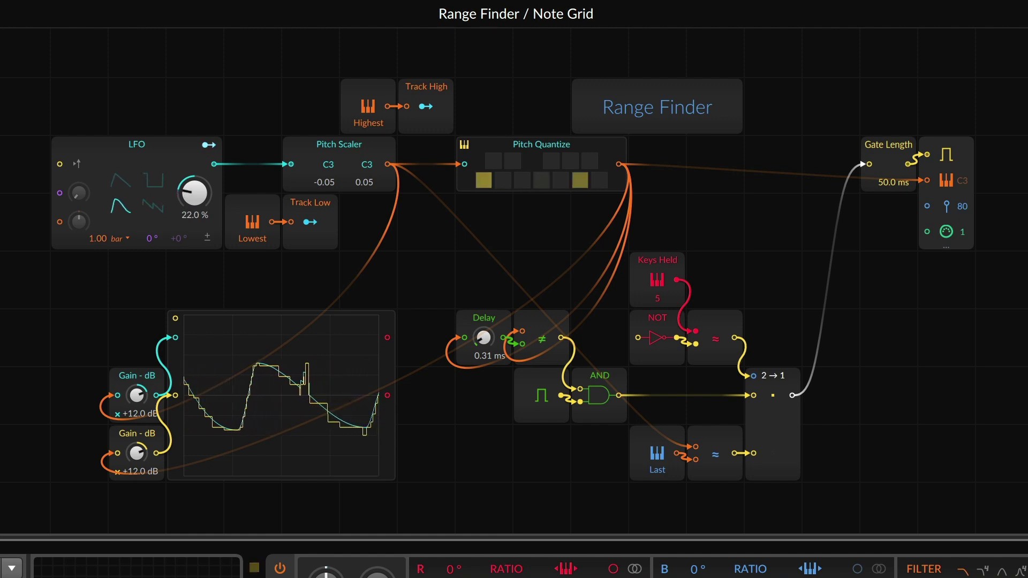
drag(194, 194, 195, 183)
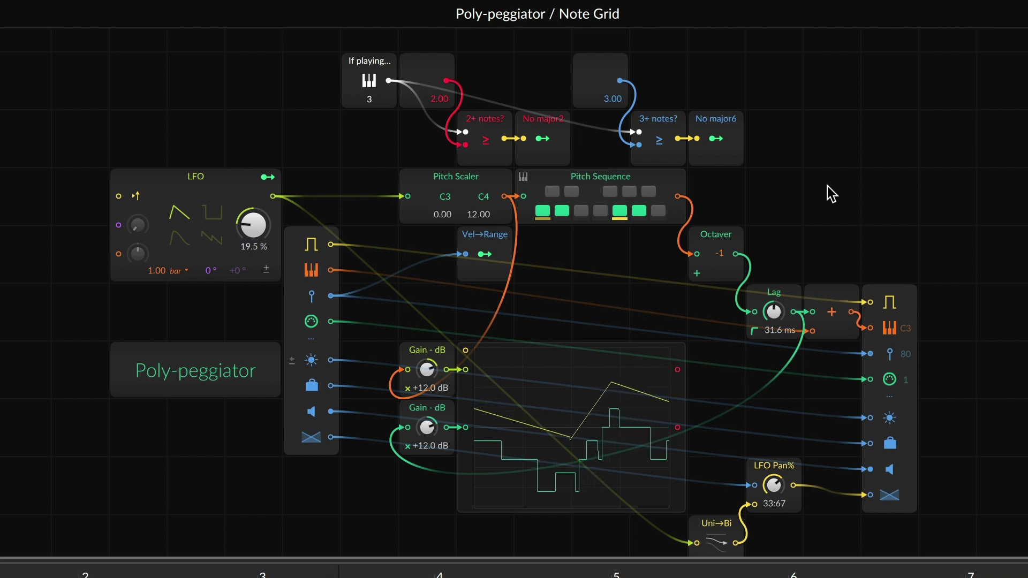
Inspect the Pitch Sequence module, then the Note In module's cables.
click(664, 181)
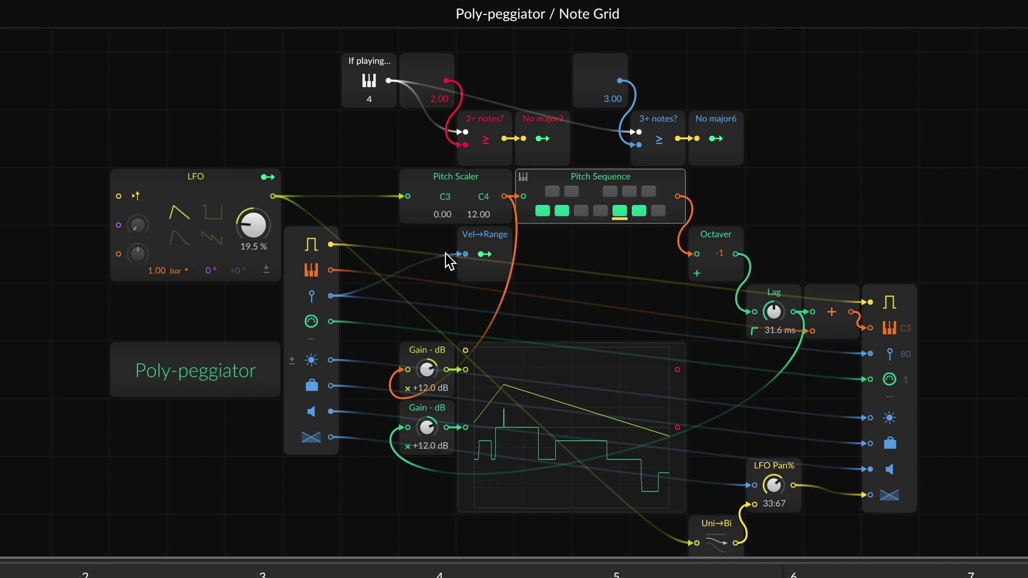
click(305, 321)
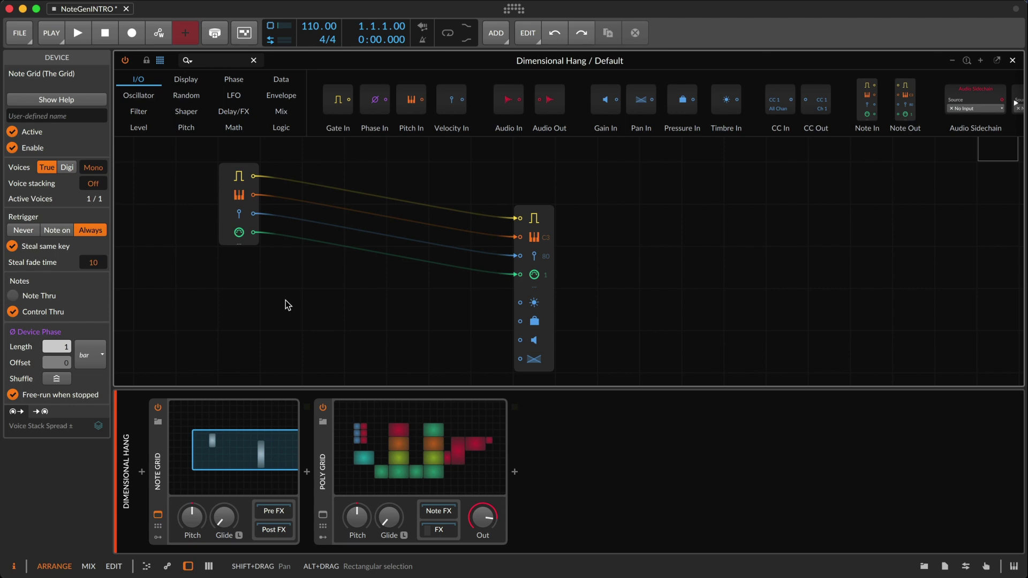
Delete the Note In module and show the Data modules in the browser.
click(226, 215)
key(Delete)
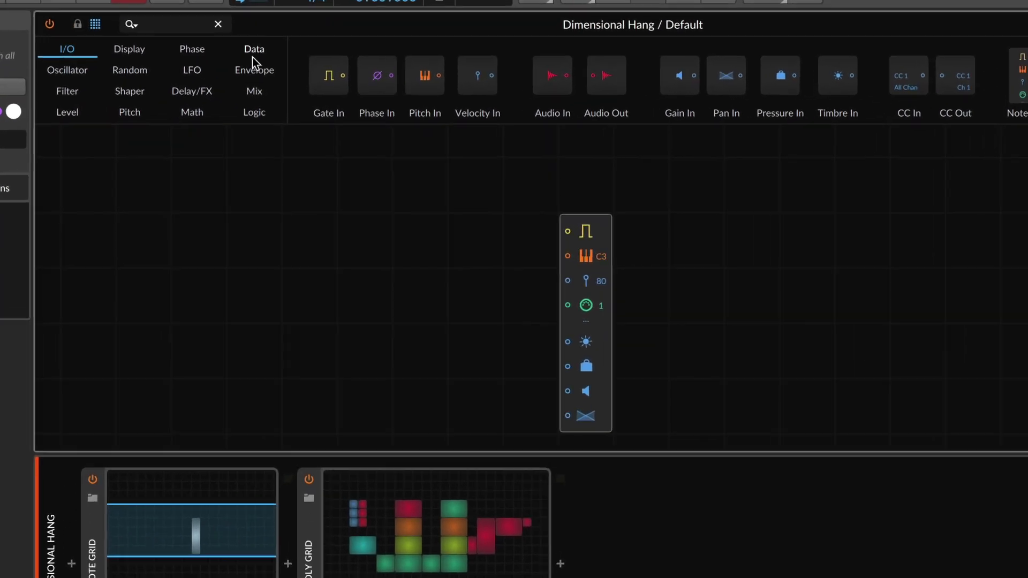
click(281, 79)
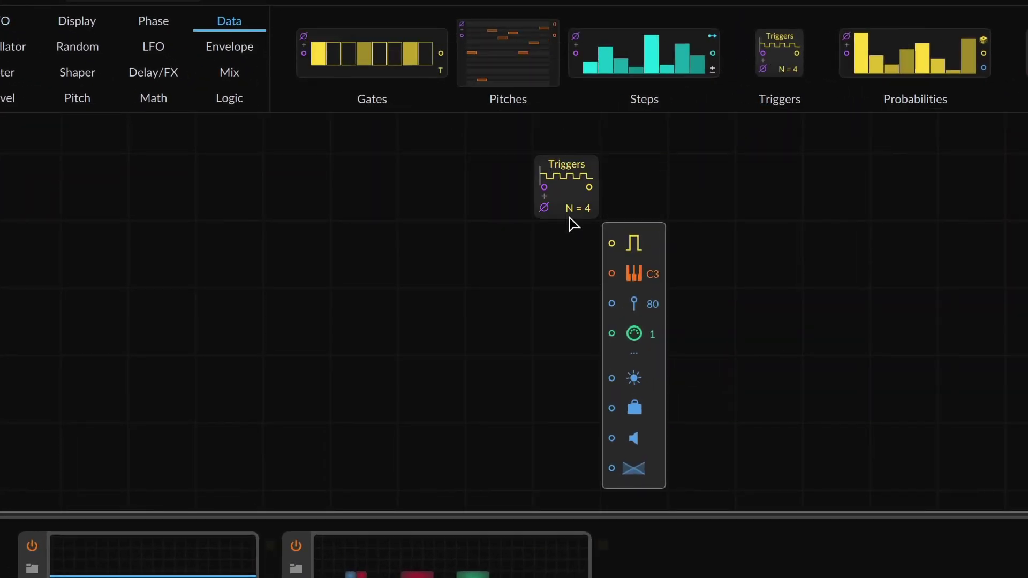
Add a Triggers module wired to Note Out and duplicate the pair leftward.
mouse_move(778, 63)
mouse_down()
mouse_move(513, 262)
mouse_move(612, 243)
mouse_up()
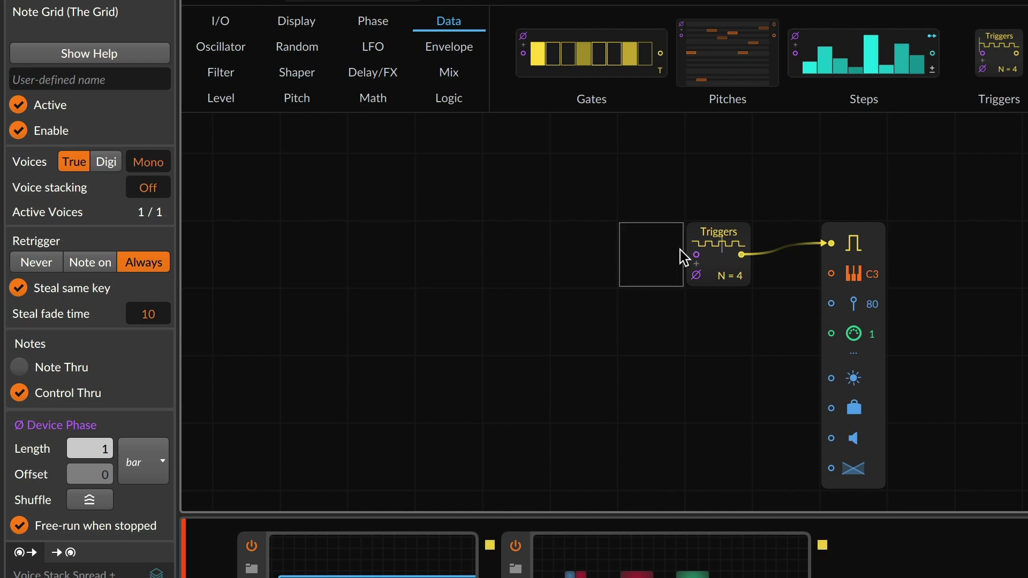
drag(680, 250, 907, 473)
drag(875, 374, 592, 362)
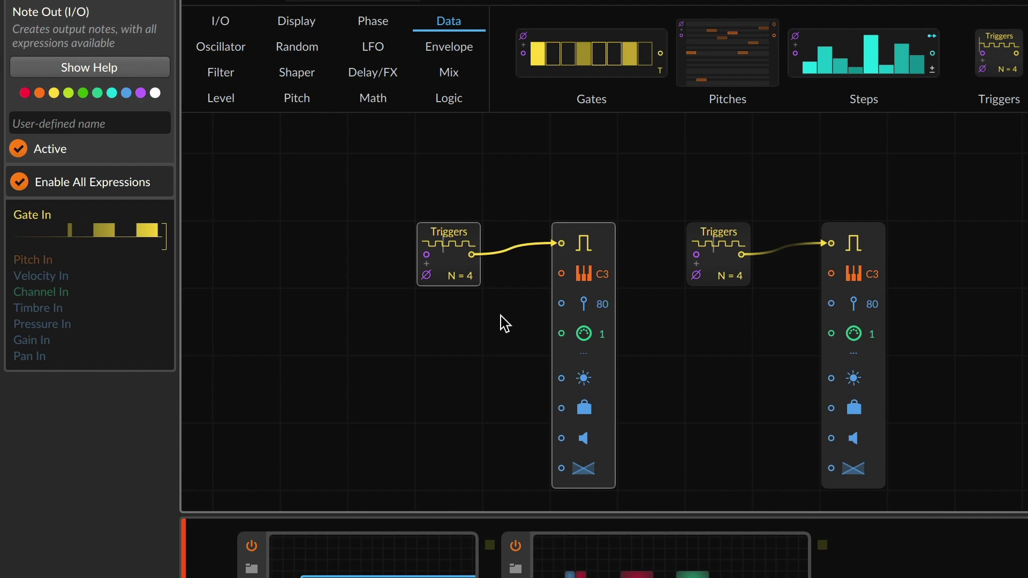
Set the left pair to 6 triggers, pitch G3 and velocity 16.
drag(460, 275, 460, 262)
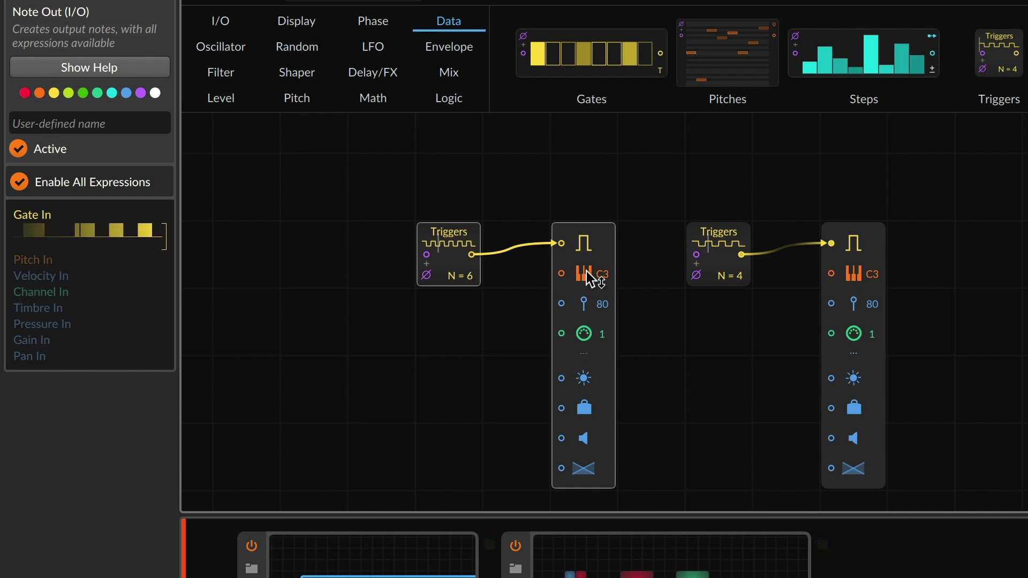
mouse_move(587, 271)
mouse_down()
mouse_move(586, 255)
mouse_move(601, 268)
mouse_up()
mouse_move(601, 304)
mouse_down()
mouse_move(602, 338)
mouse_move(608, 319)
mouse_up()
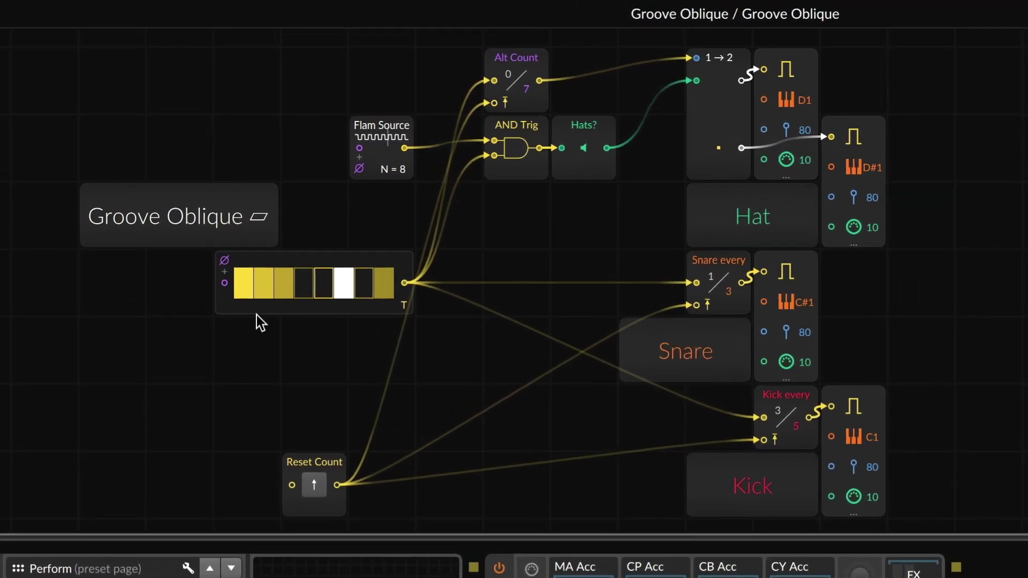
click(256, 314)
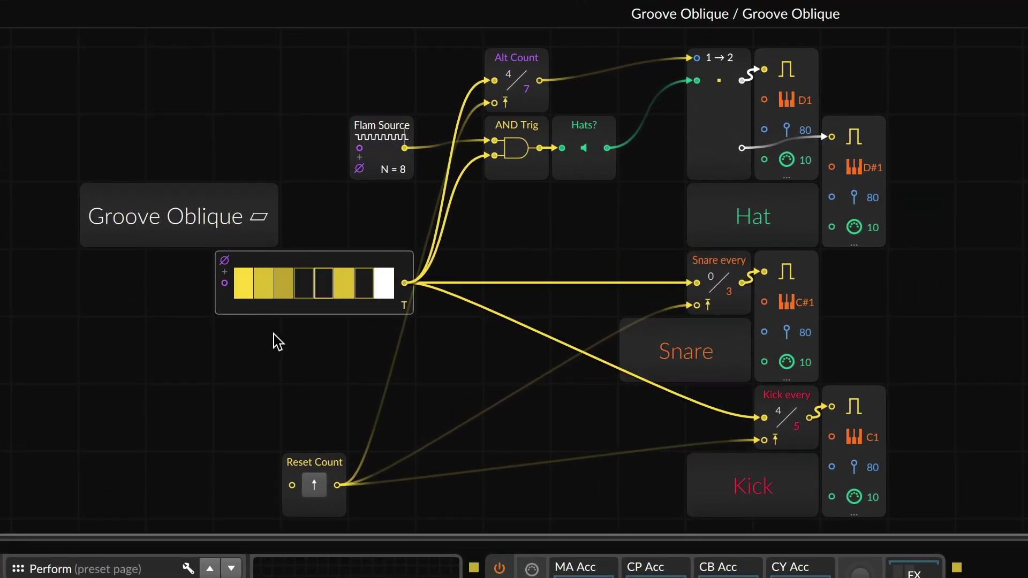
click(806, 405)
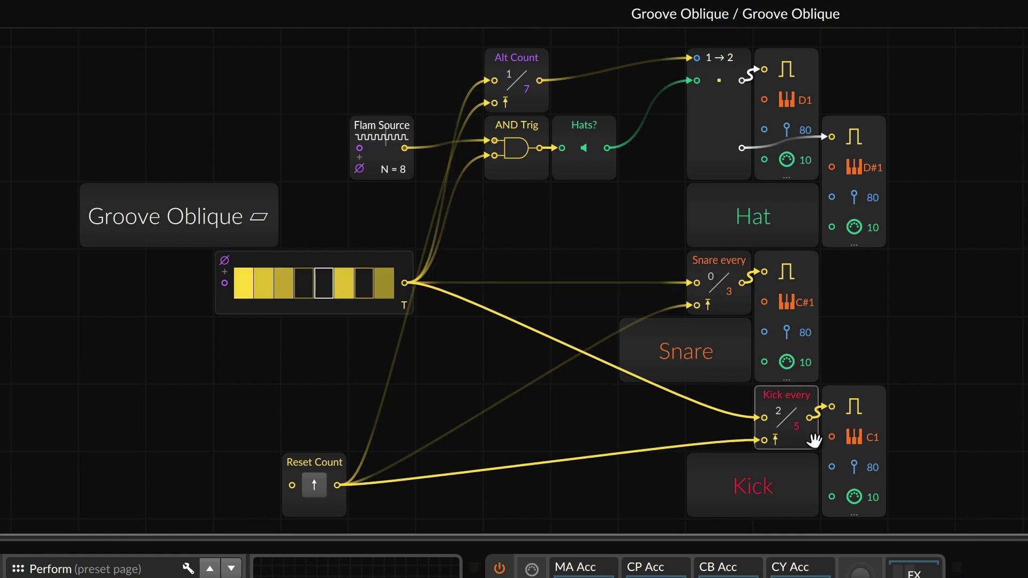
click(737, 266)
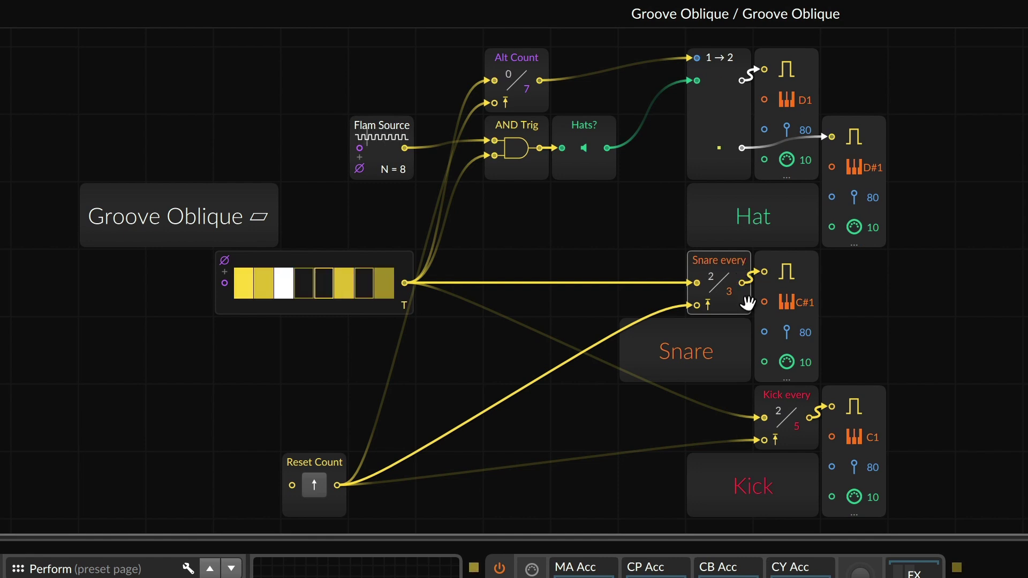
click(601, 175)
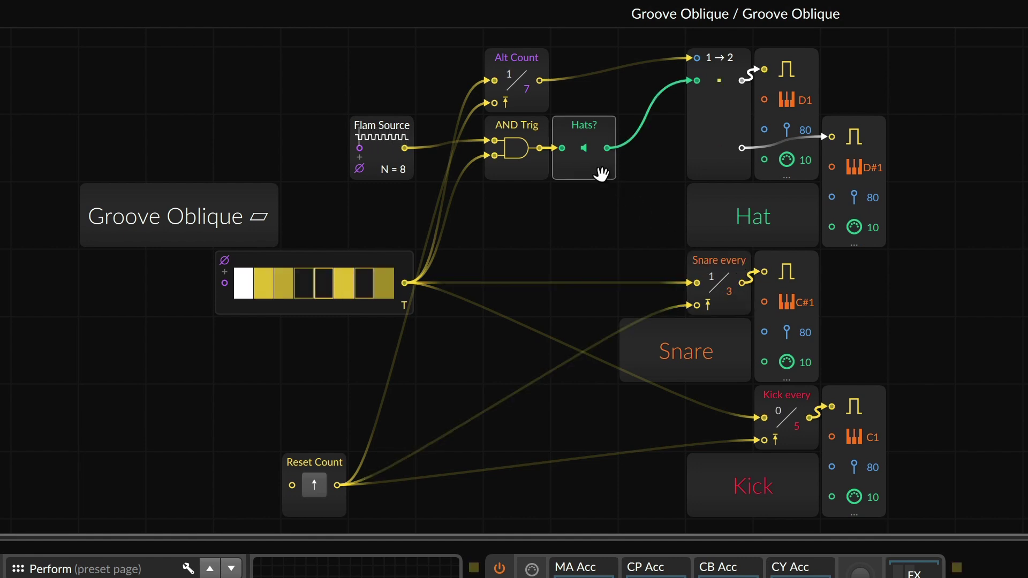
click(386, 141)
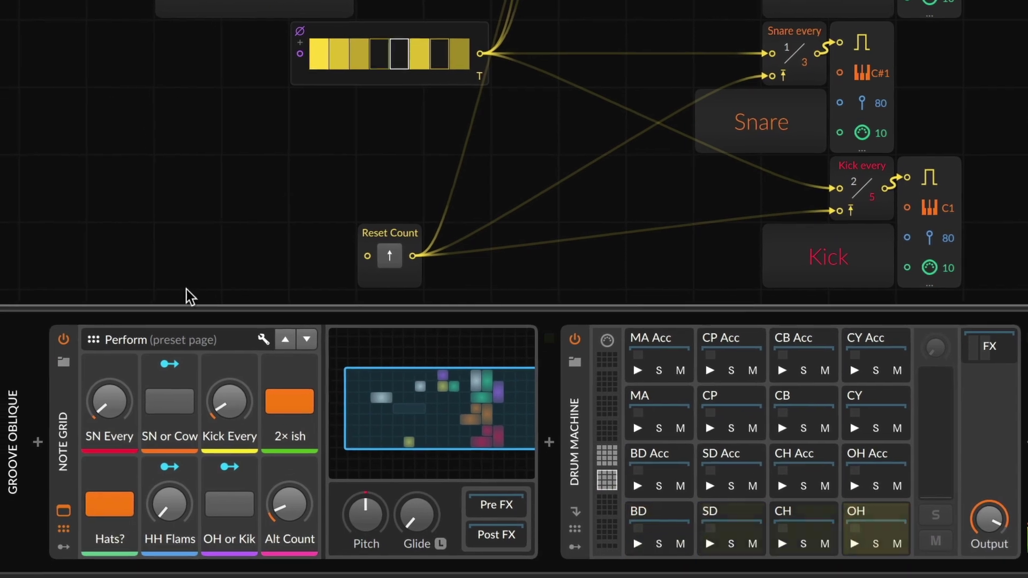
Lengthen the SN Every snare cycle and raise HH Flams to about 12%.
mouse_move(111, 402)
mouse_down()
mouse_move(110, 378)
mouse_move(110, 403)
mouse_up()
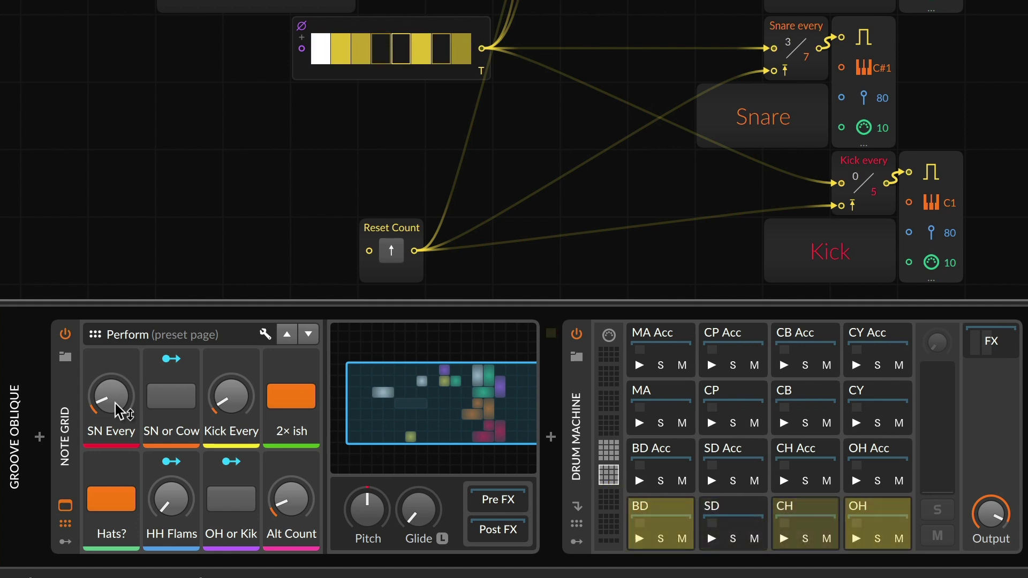
drag(172, 497, 172, 475)
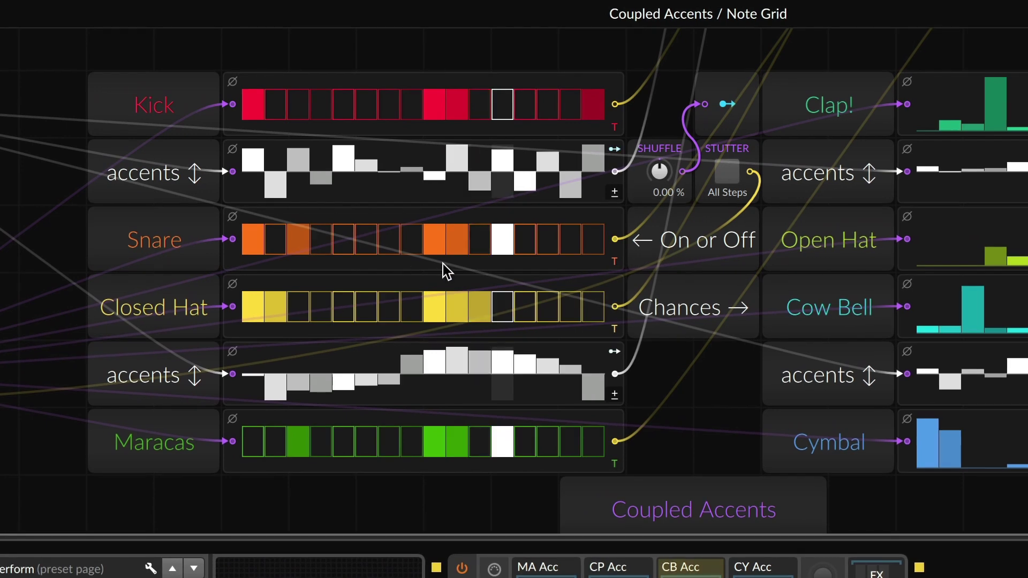
Turn on the empty Snare steps 13, 15 and 16.
click(502, 239)
click(546, 240)
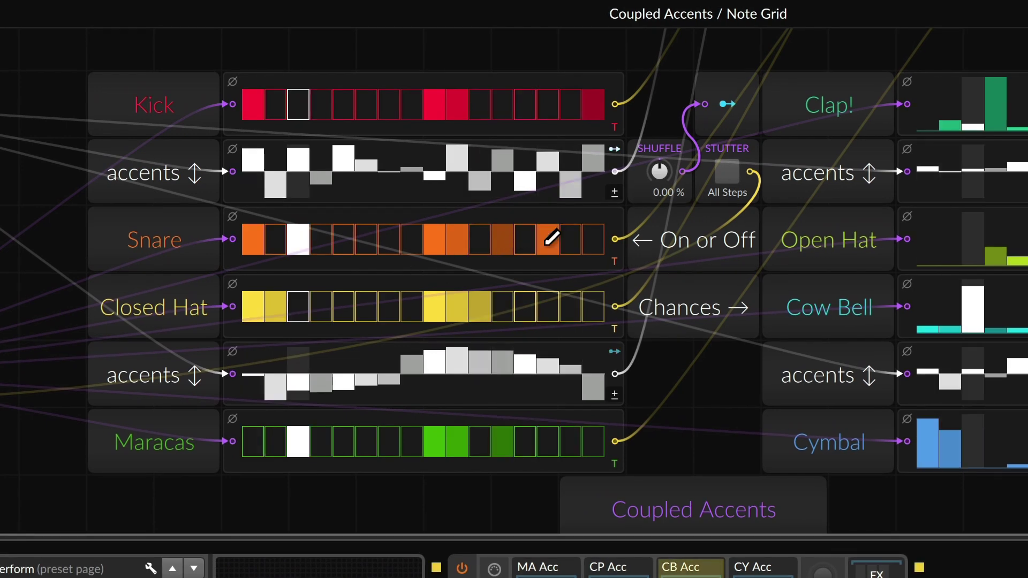
click(586, 237)
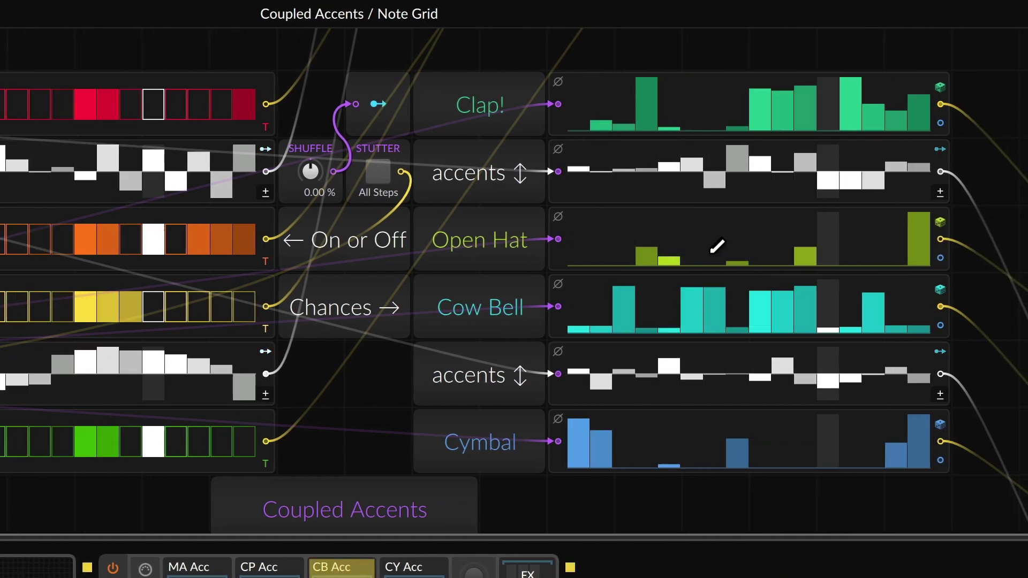
Raise the Open Hat chance bars across the bar and redraw the Kick accent bars.
mouse_move(716, 241)
mouse_down()
mouse_move(739, 223)
mouse_move(872, 241)
mouse_move(898, 215)
mouse_up()
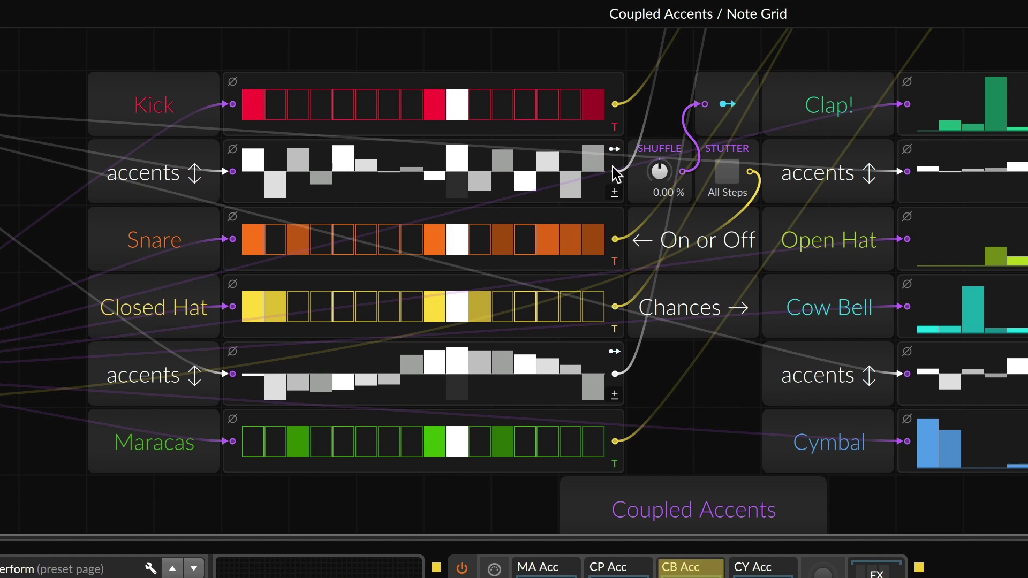
click(433, 160)
mouse_move(440, 153)
mouse_down()
mouse_move(442, 131)
mouse_move(459, 166)
mouse_move(454, 218)
mouse_up()
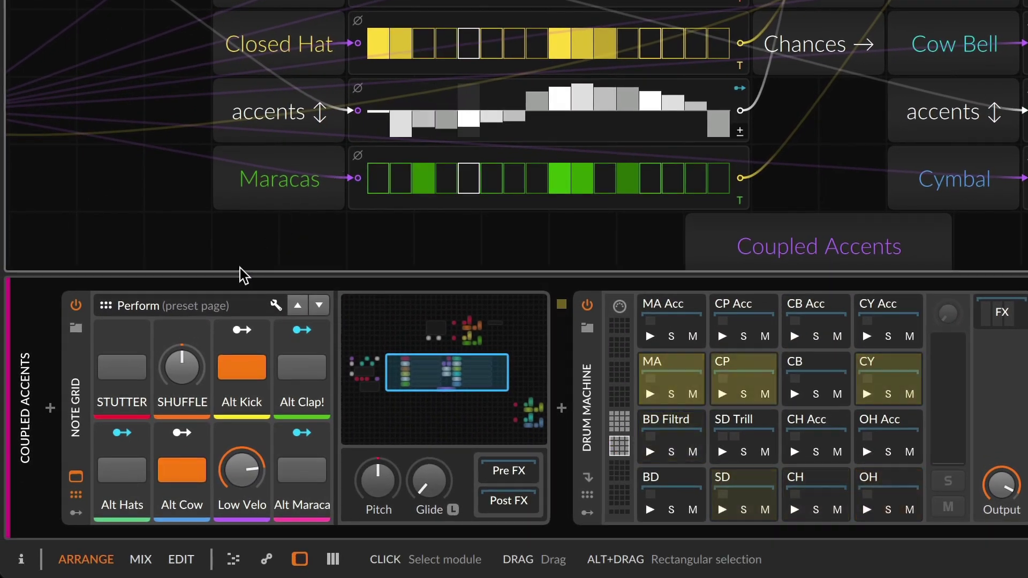
Set SHUFFLE to 3% and switch the STUTTER remote on and back off.
drag(183, 367, 183, 323)
click(130, 372)
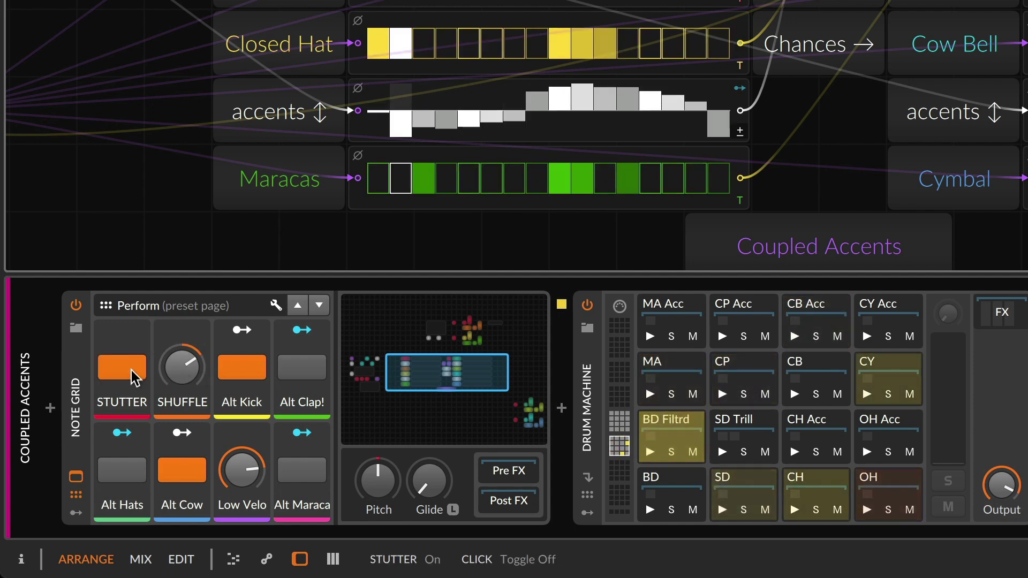
click(131, 371)
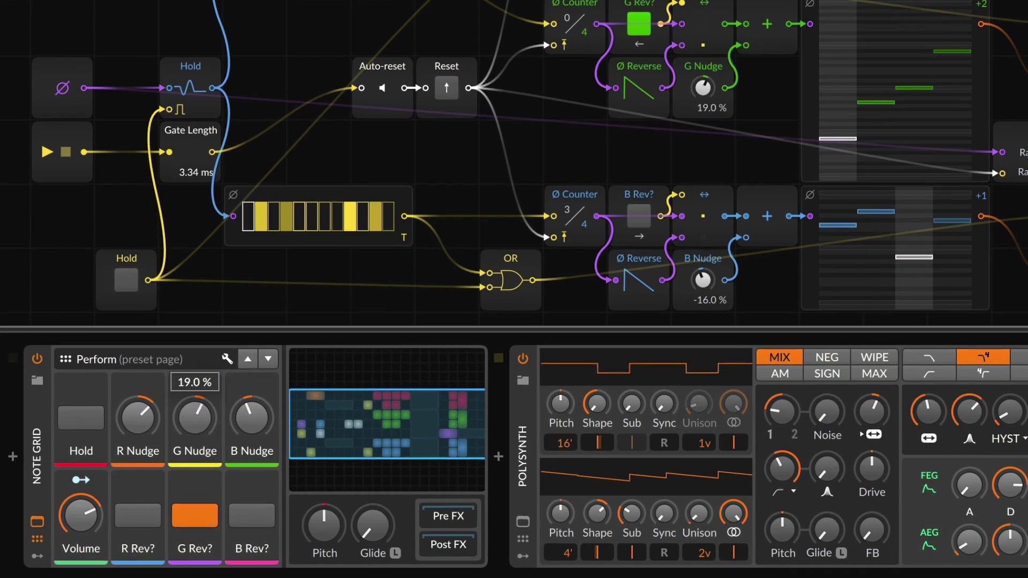
Raise G Nudge and B Nudge, turn on B Rev?, and toggle Hold on then off.
drag(195, 417, 197, 406)
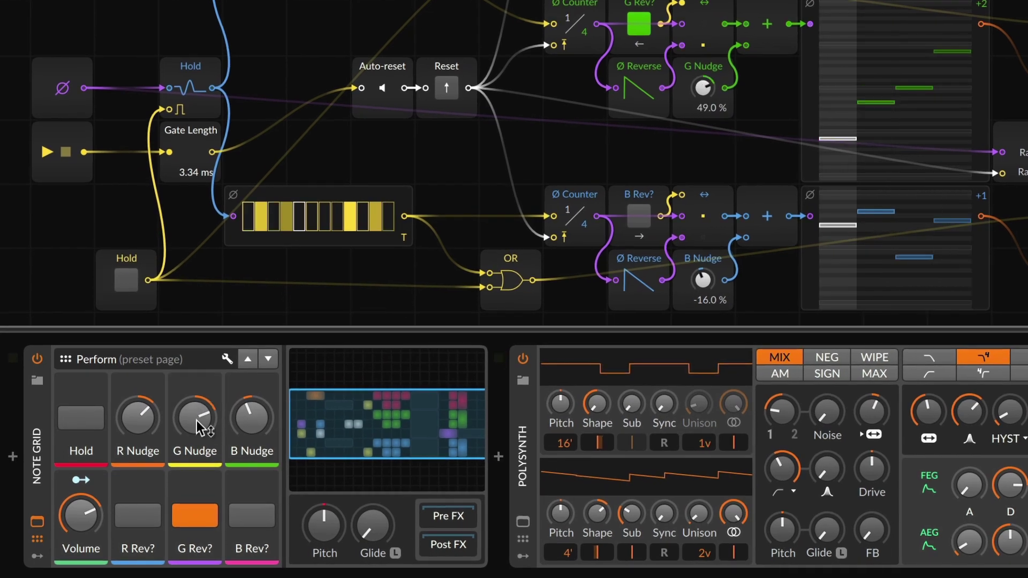
click(257, 509)
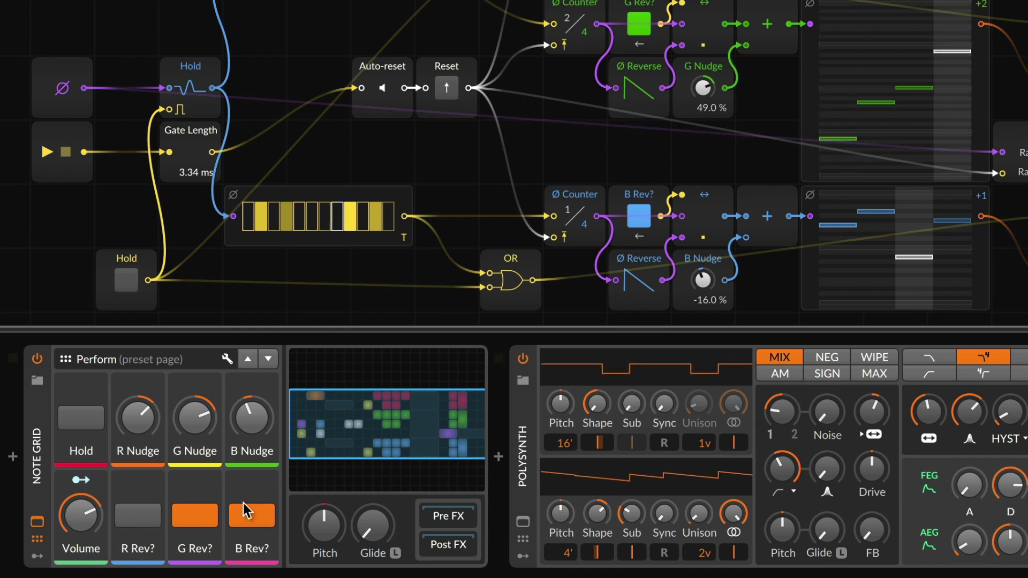
click(95, 414)
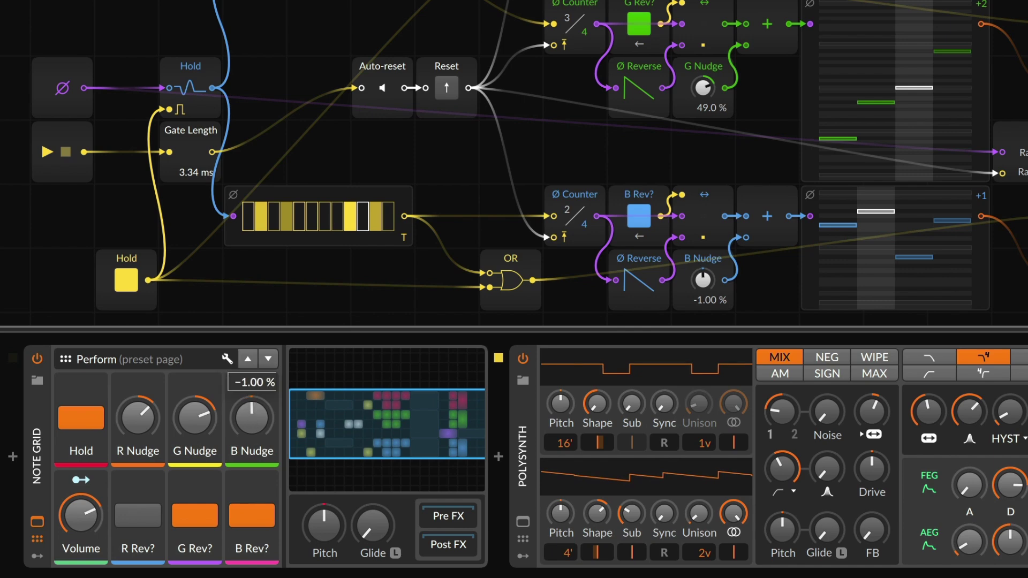
mouse_move(251, 418)
mouse_down()
mouse_move(251, 406)
mouse_move(194, 453)
mouse_move(193, 444)
mouse_up()
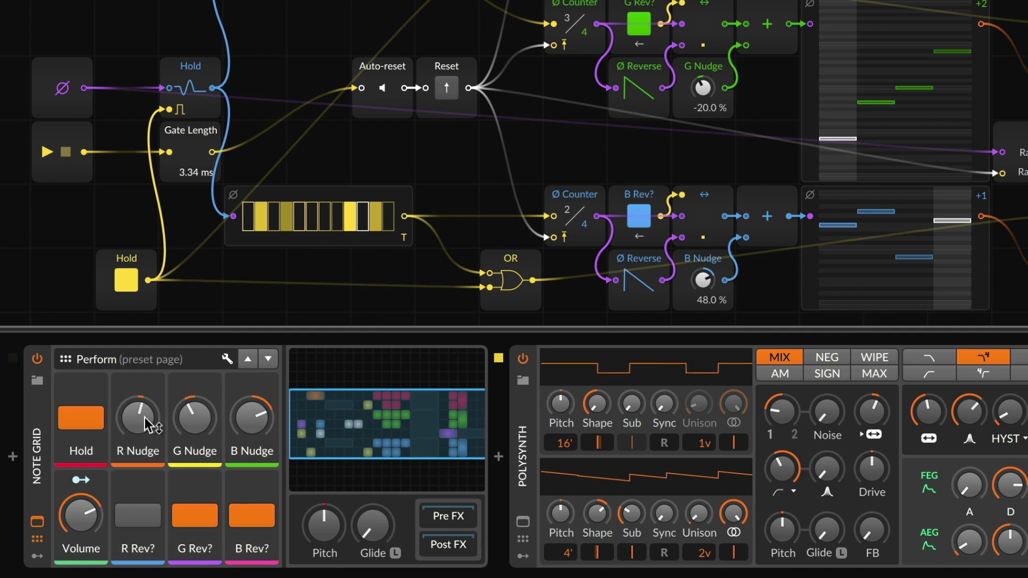
click(94, 417)
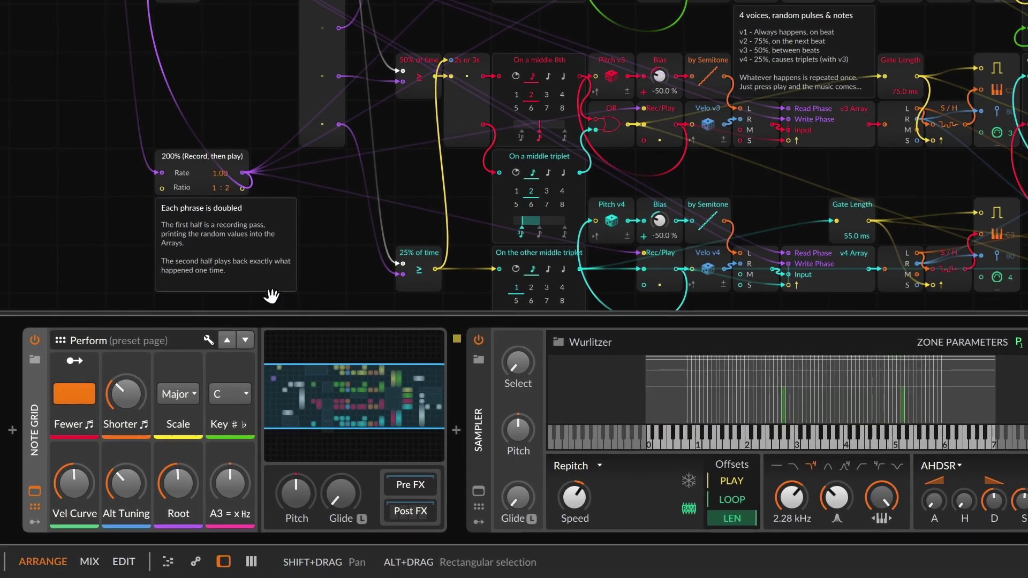
Show the Post FX chain, raise Vel Curve, choose Mixolydian, and raise Alt Tuning to 72.7%.
click(415, 512)
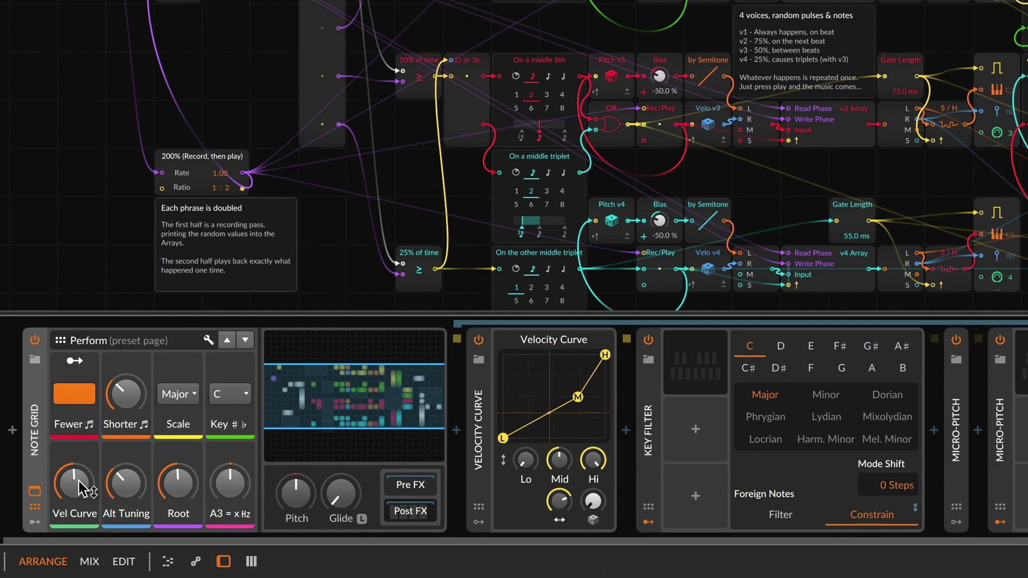
mouse_move(73, 485)
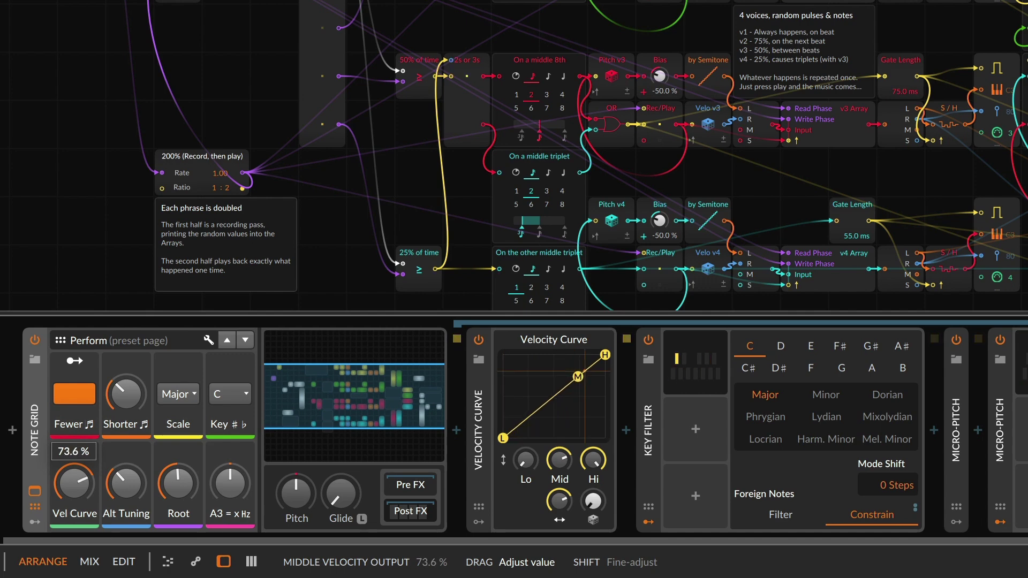
drag(73, 484, 73, 484)
click(182, 395)
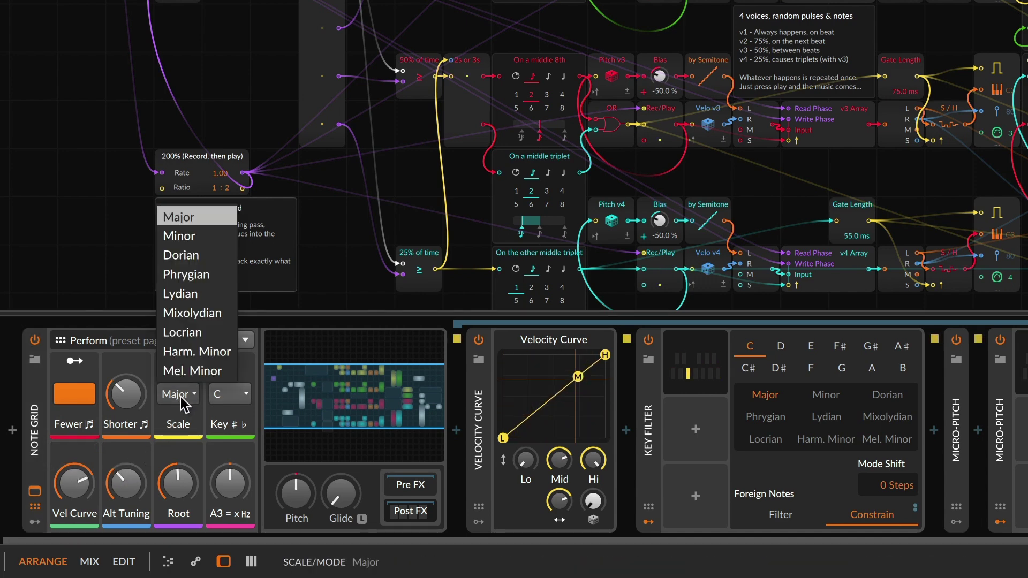
key(Escape)
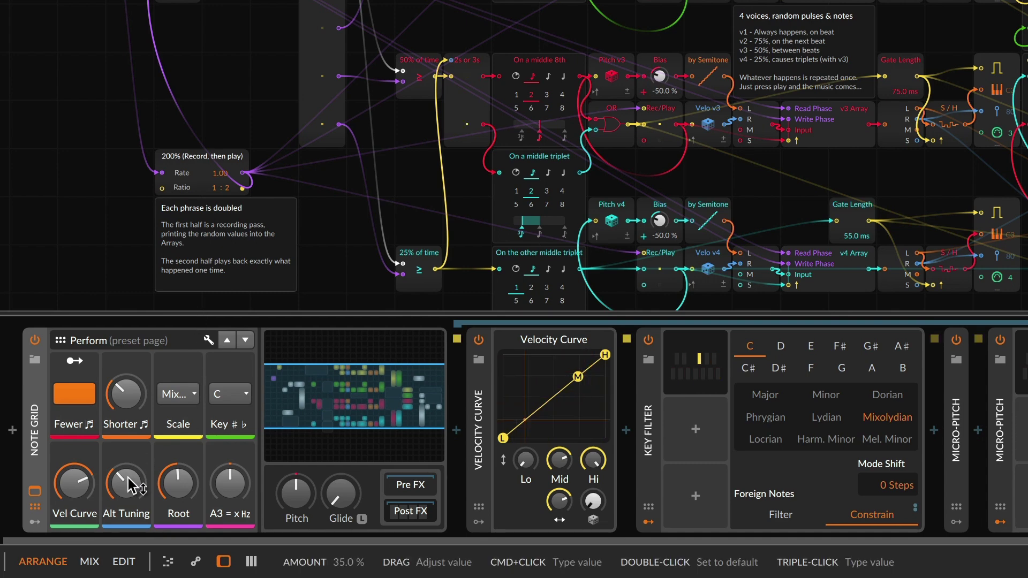
drag(133, 480, 135, 470)
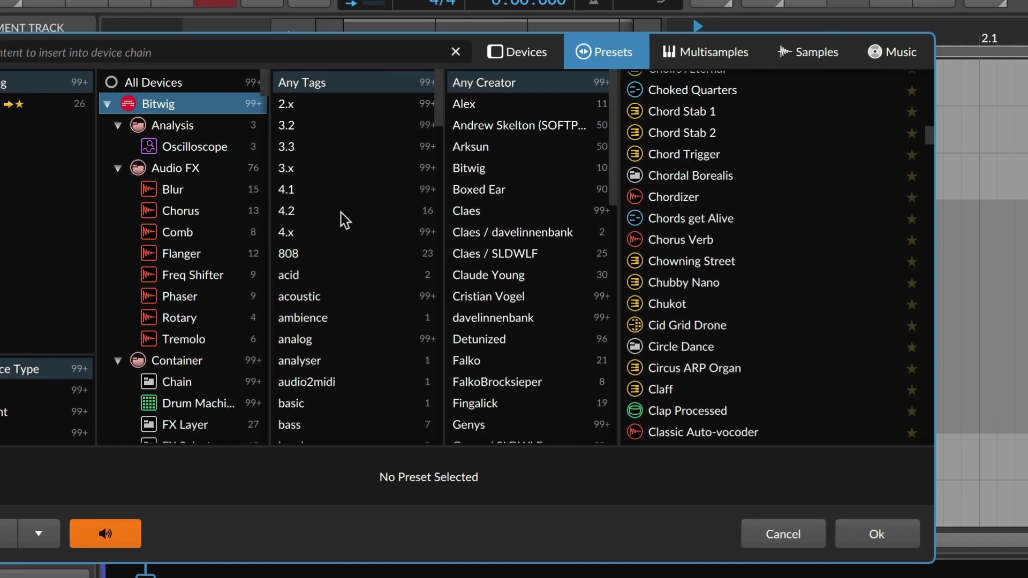
Load Drifting Pitches (Note Grid) from the 4.2 tag and open its grid patch.
click(342, 213)
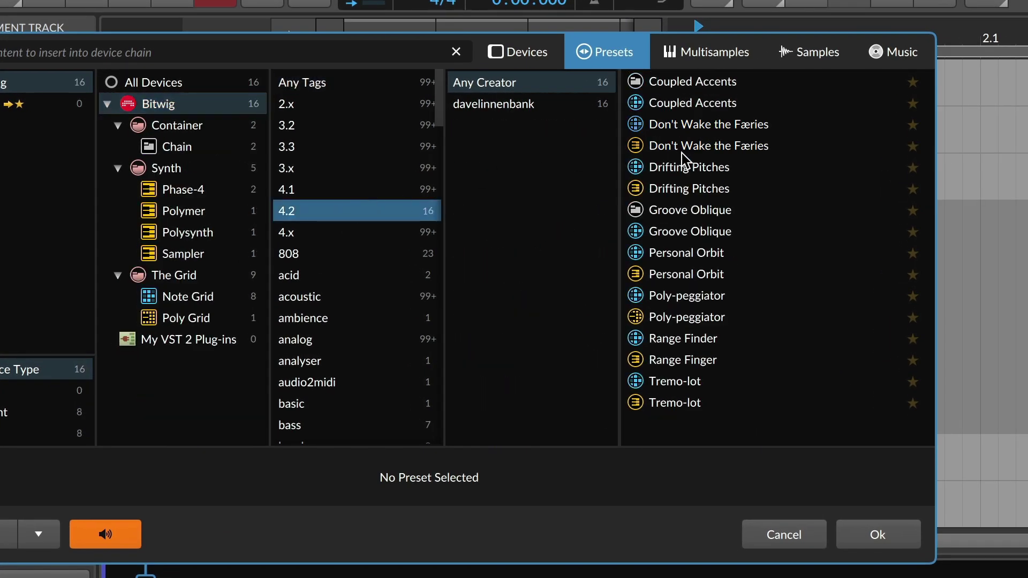
click(715, 169)
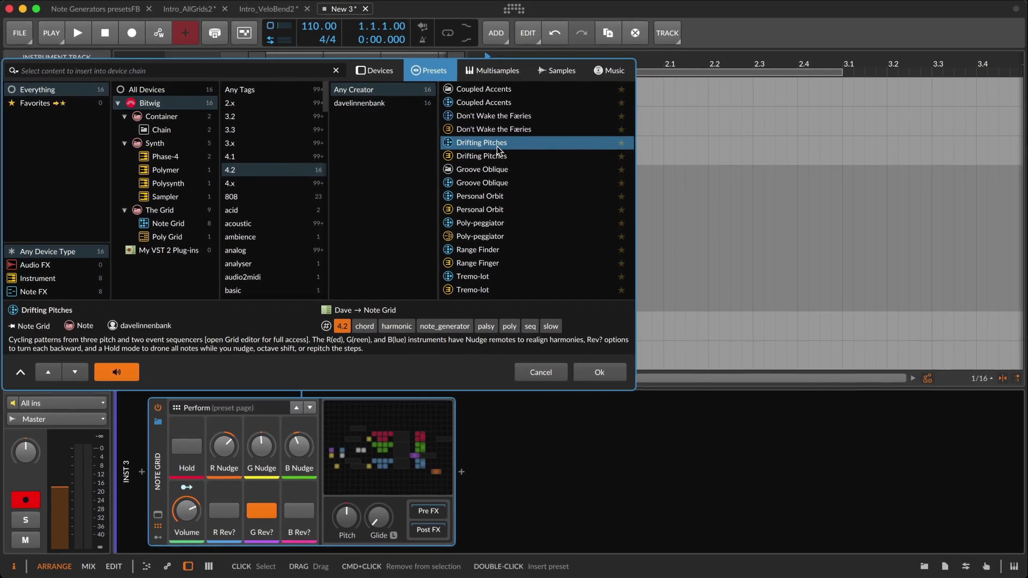
click(594, 374)
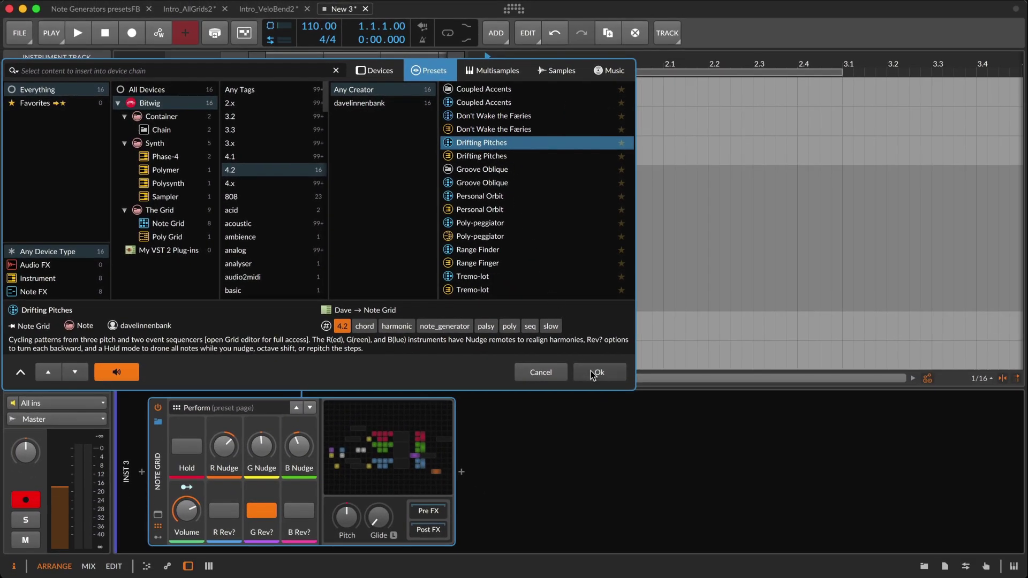
double_click(392, 454)
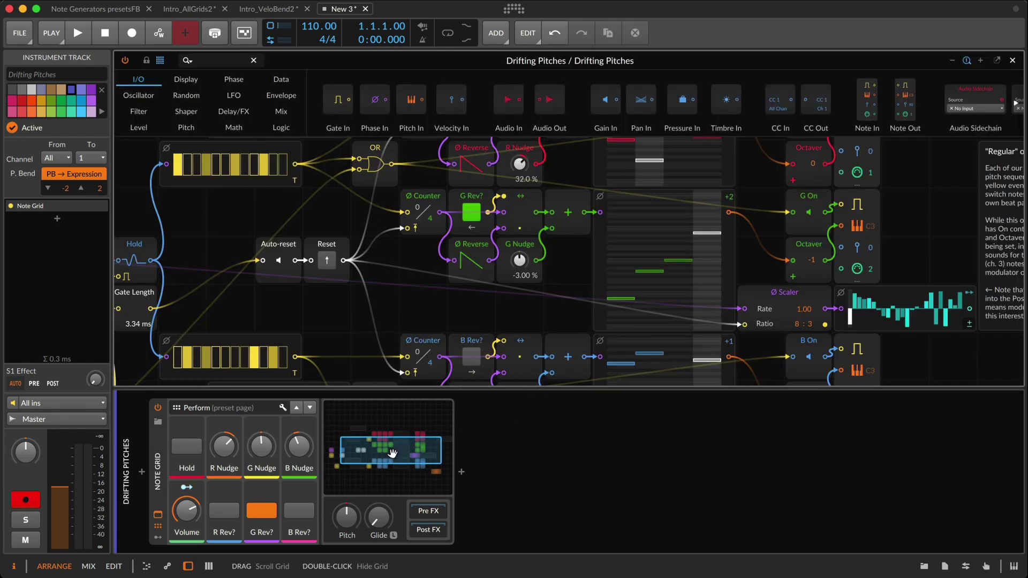